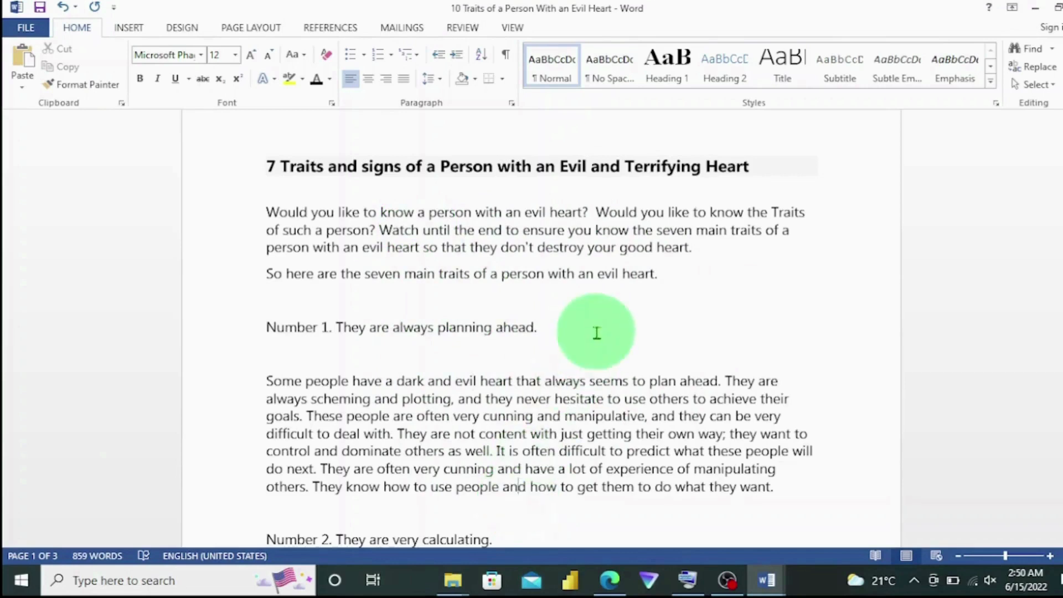
click(596, 333)
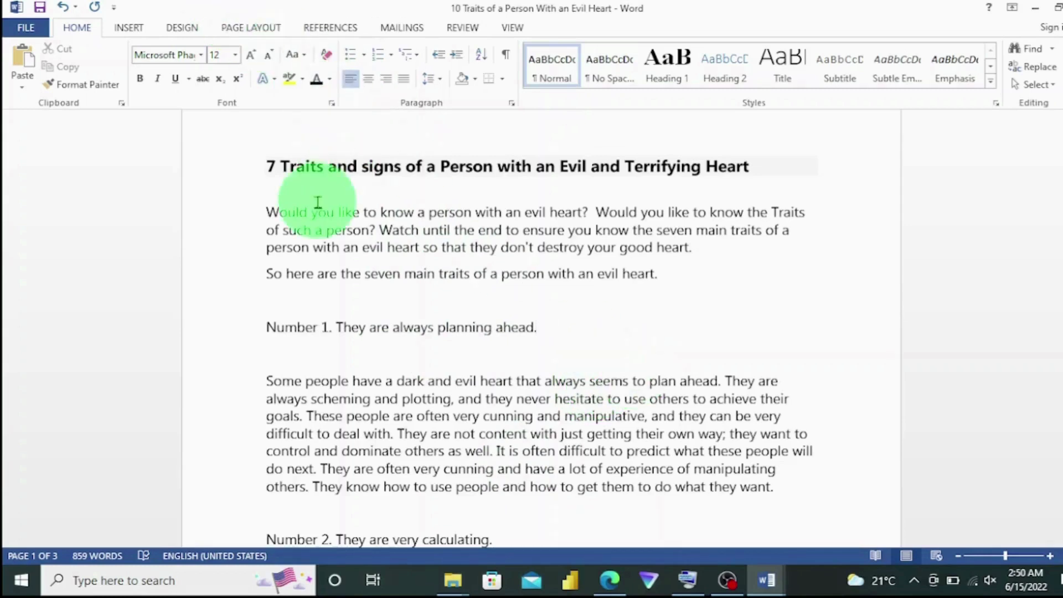
click(393, 273)
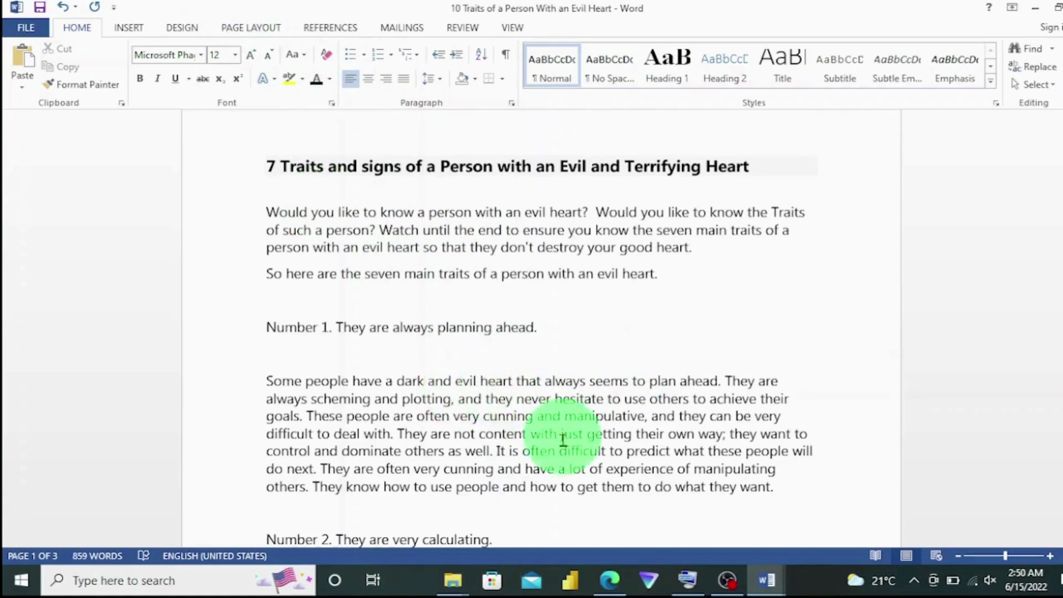
click(457, 366)
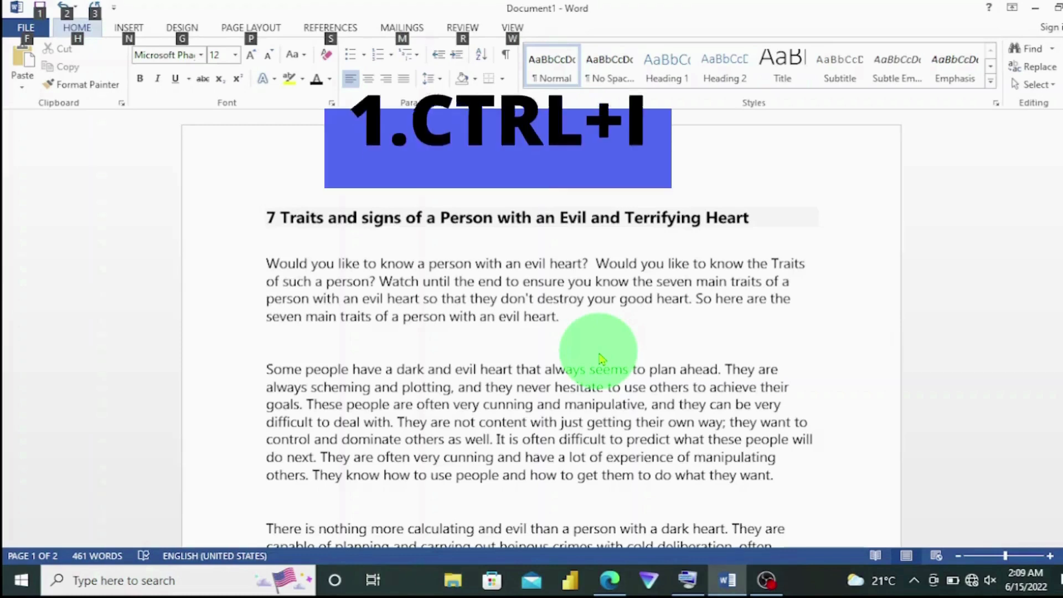
key(alt)
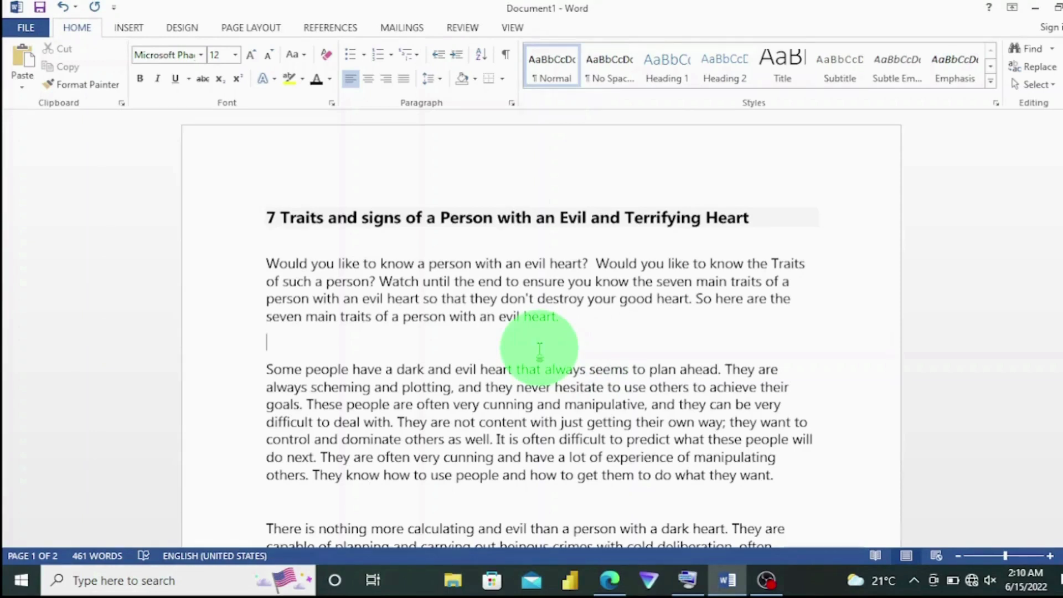
Italicize the intro sentences from "Would you like to know the Traits" through "your good heart.".
click(597, 263)
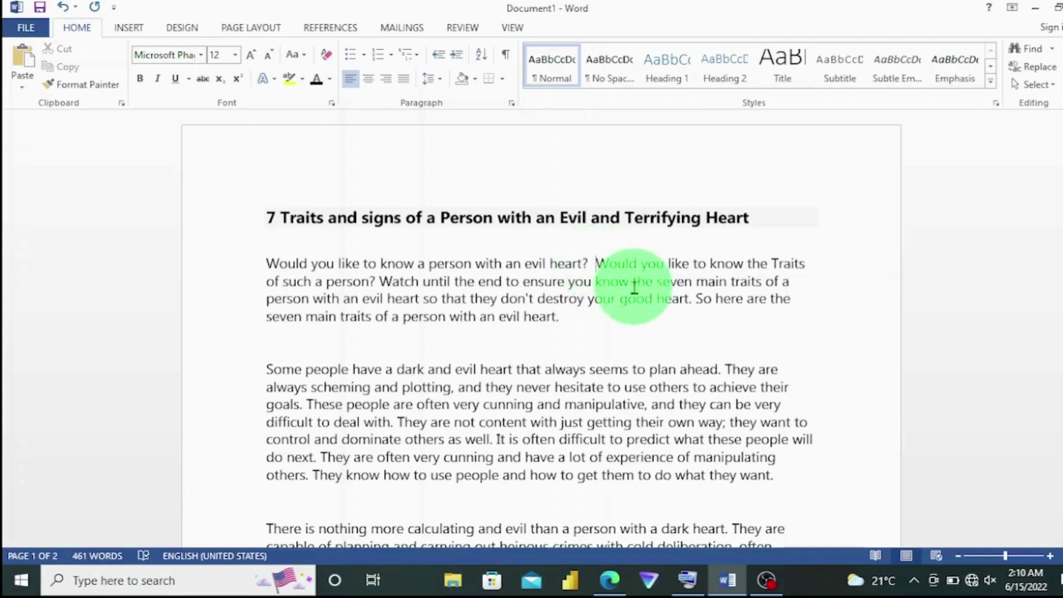
shift+click(690, 303)
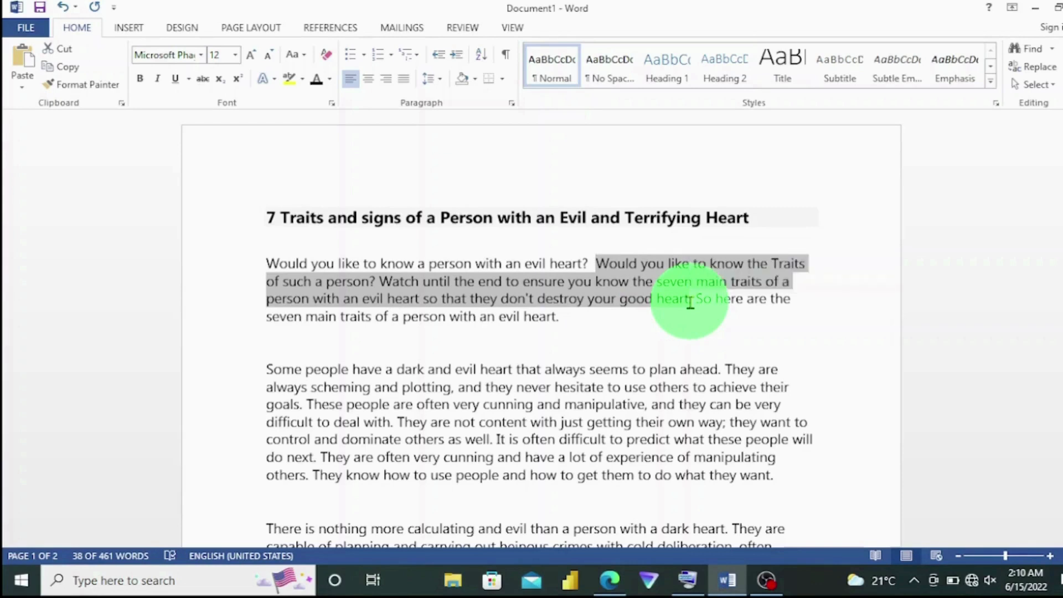
key(ctrl+i)
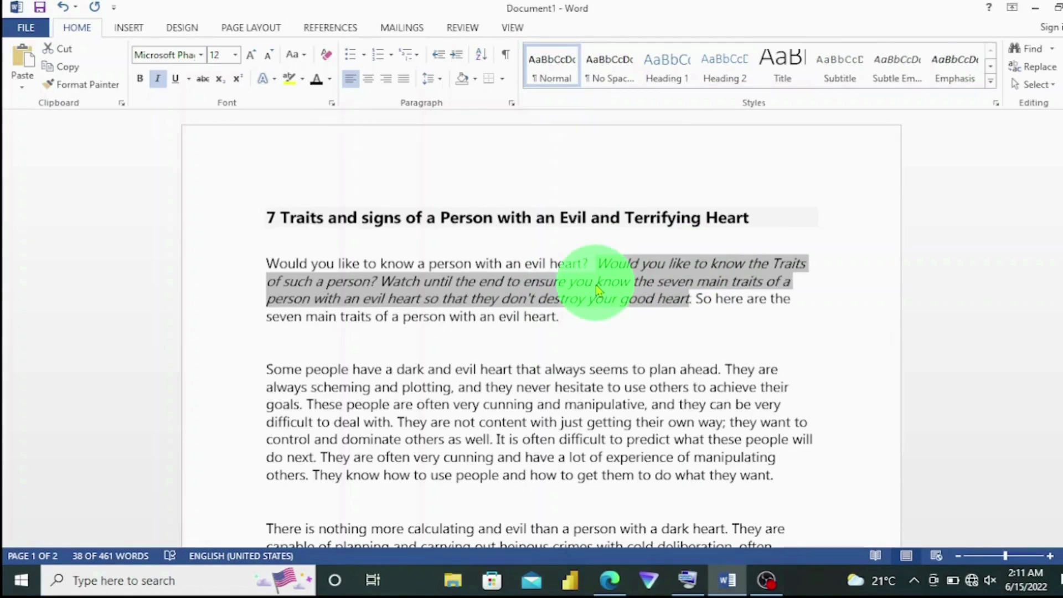
Bold the first two sentences of the first body paragraph, ending at "achieve their goals.".
click(526, 372)
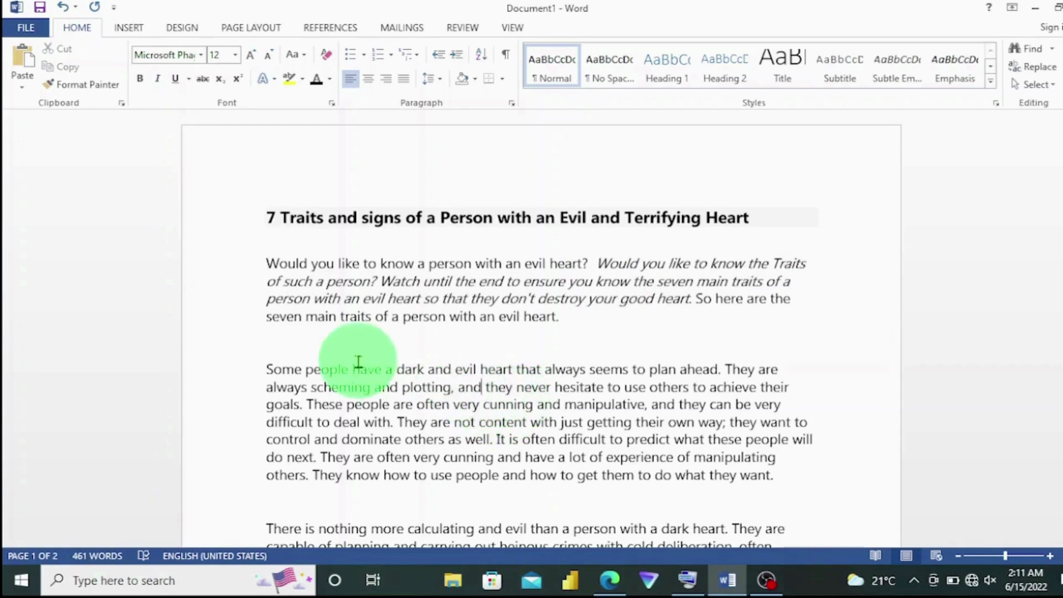
click(270, 369)
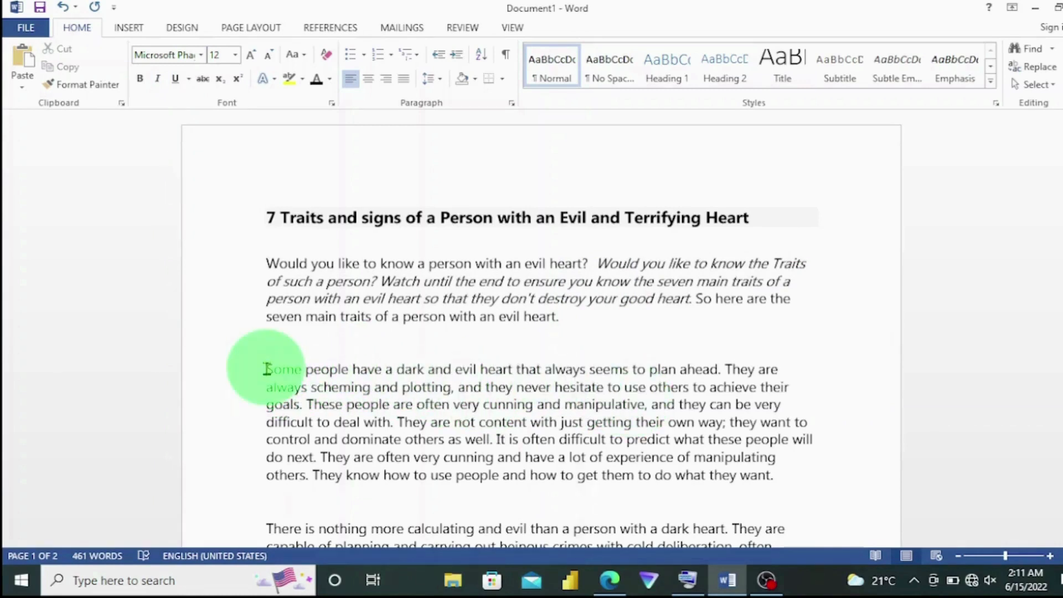
click(266, 369)
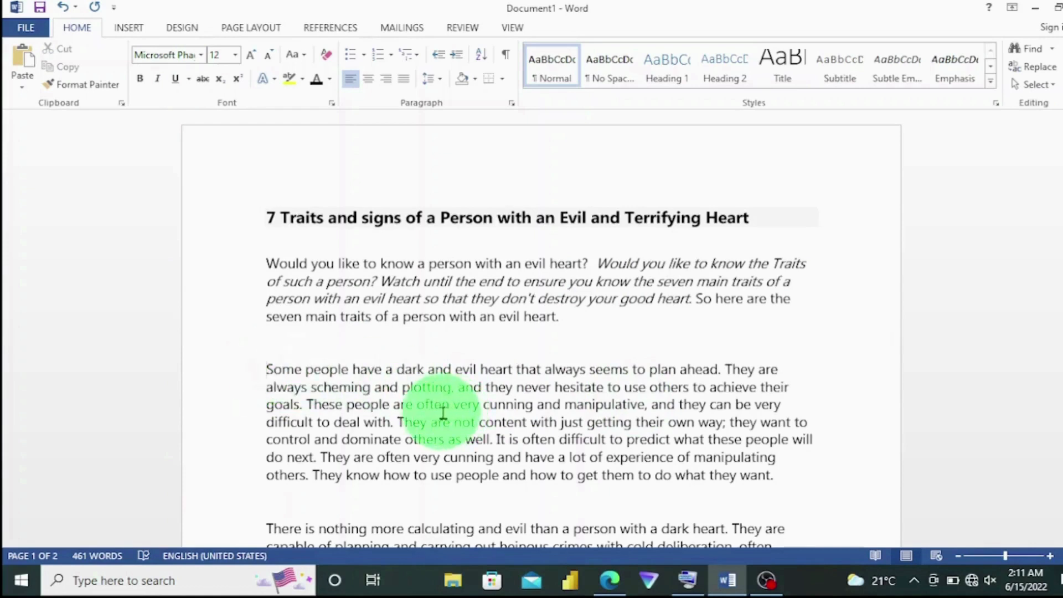
shift+click(308, 404)
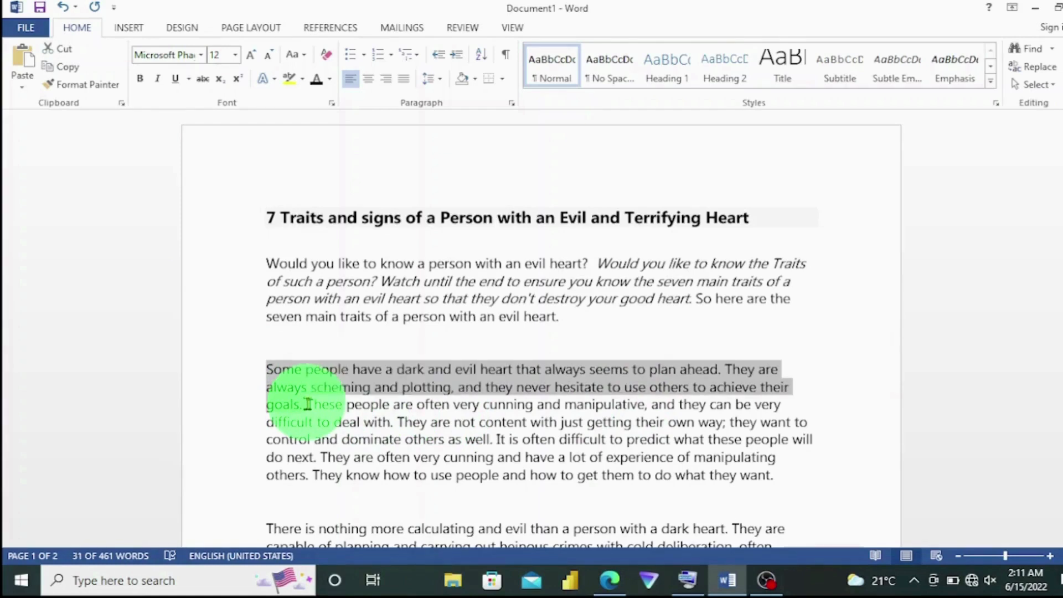
key(ctrl+b)
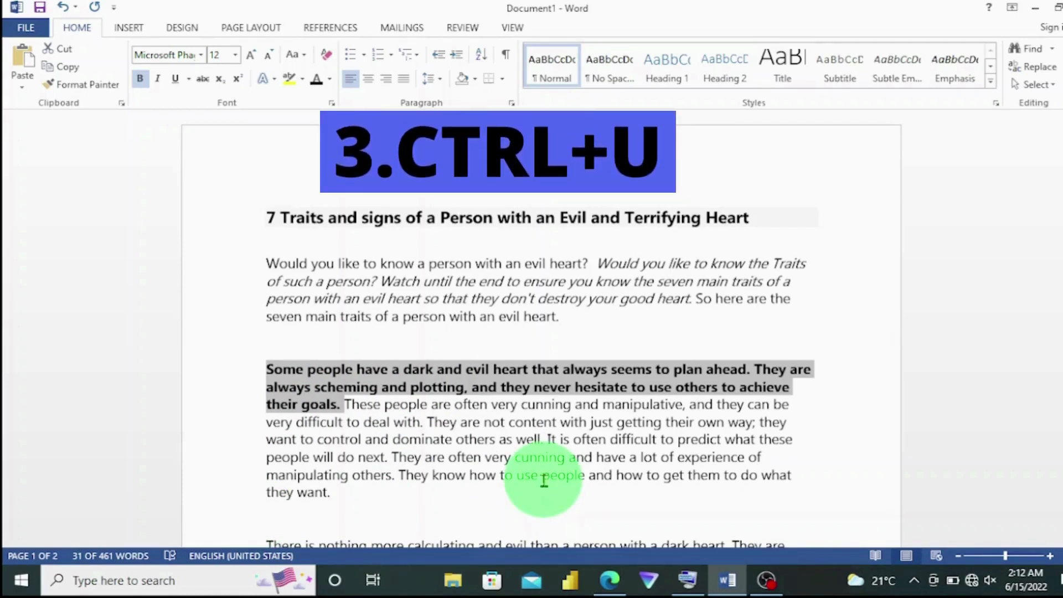
Underline the last sentence of the first body paragraph, "They know how to use people... what they want.".
click(405, 475)
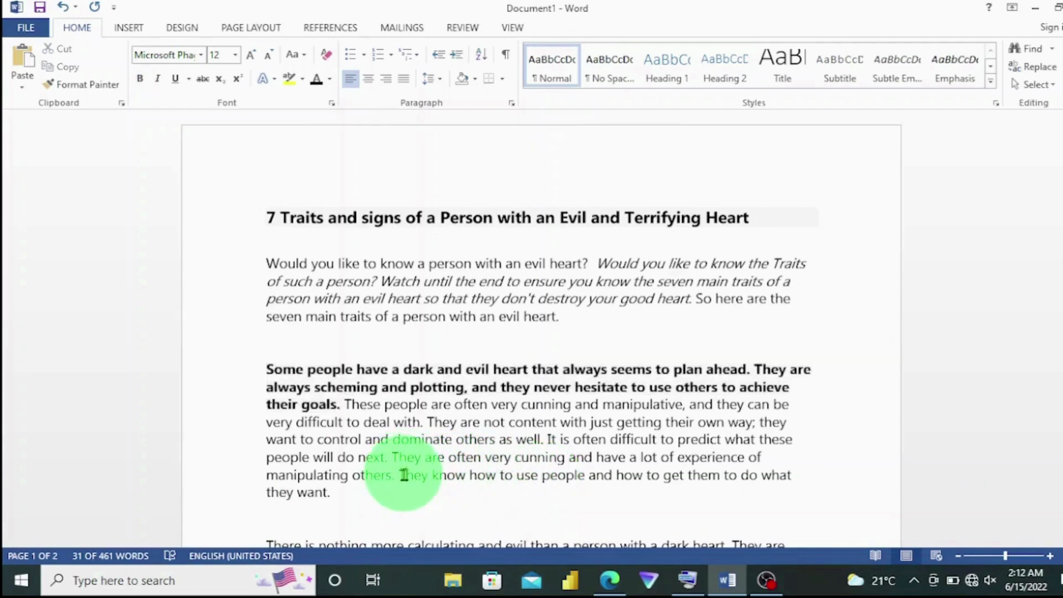
click(330, 493)
click(401, 476)
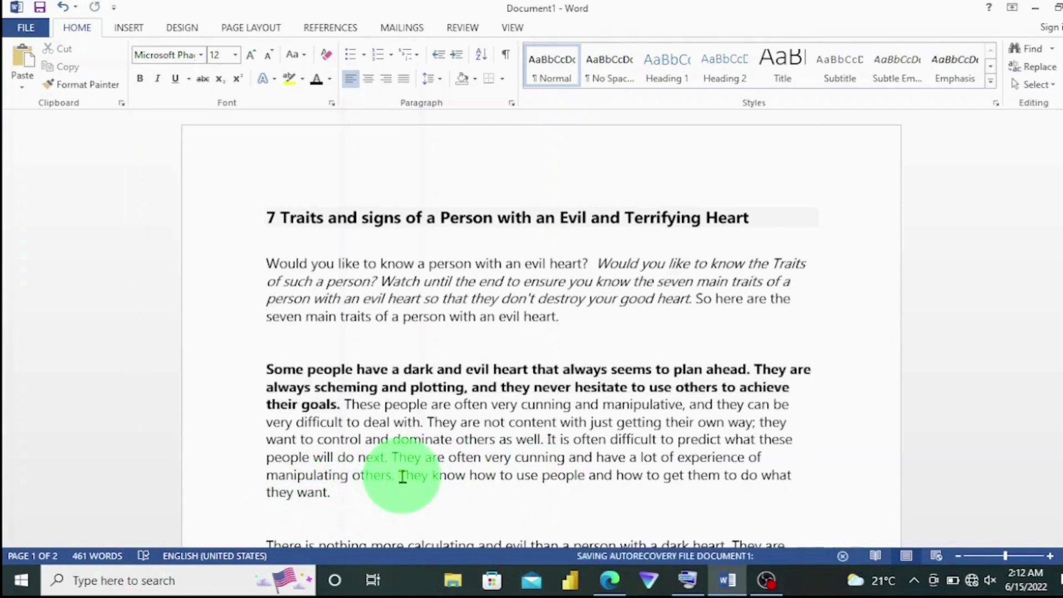
shift+click(340, 494)
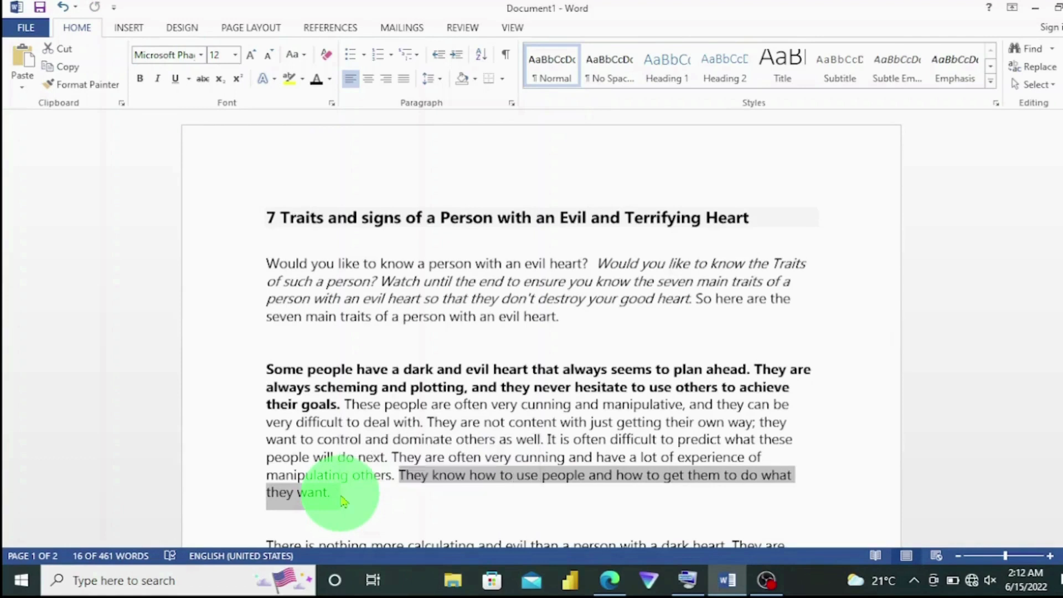
key(ctrl+u)
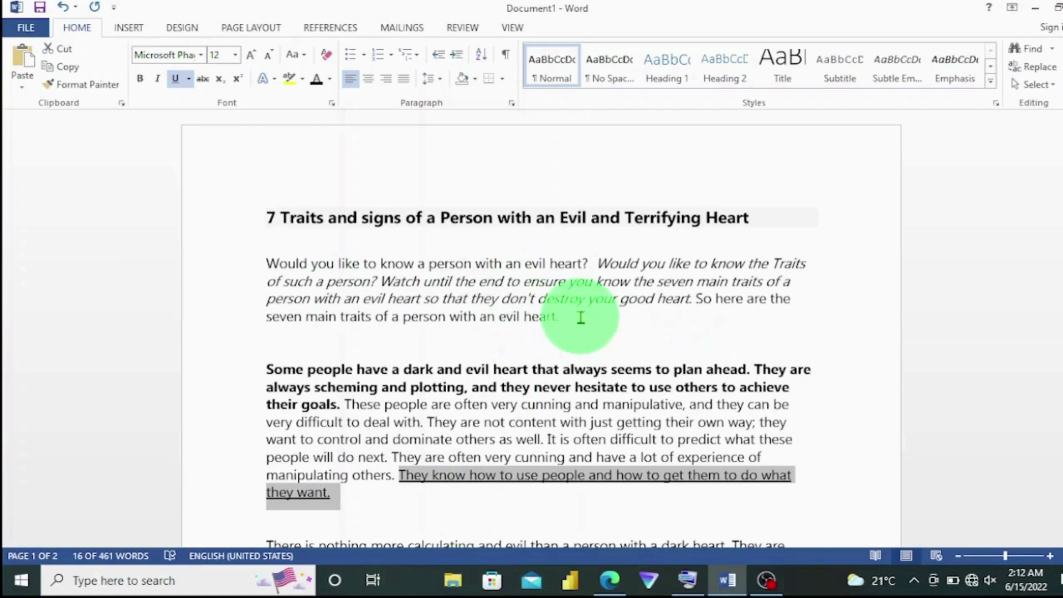
Try right, centred and justified alignment on the intro paragraph, returning it to left alignment.
click(479, 281)
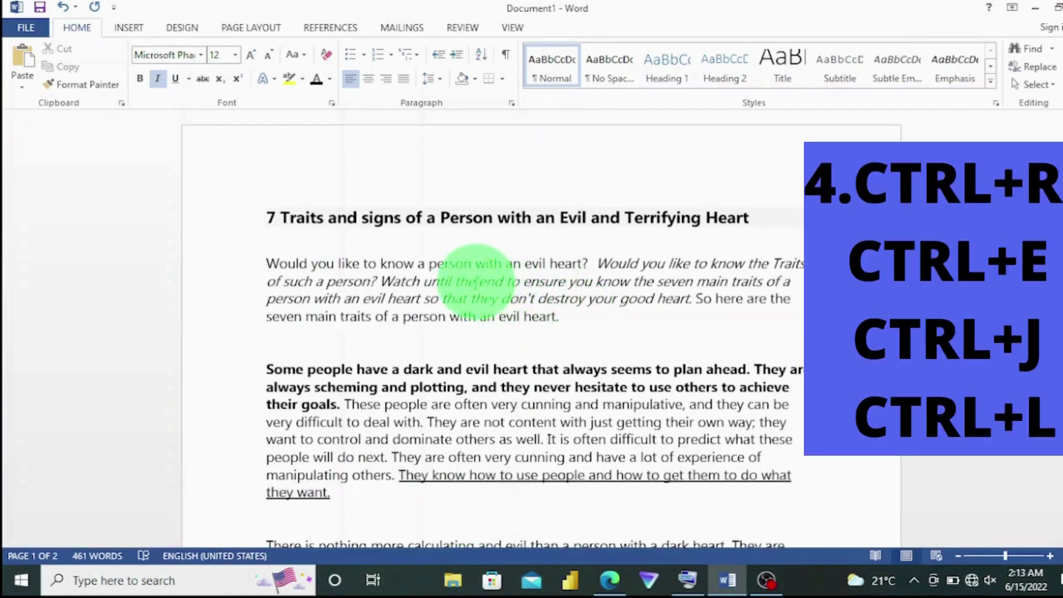
key(ctrl+r)
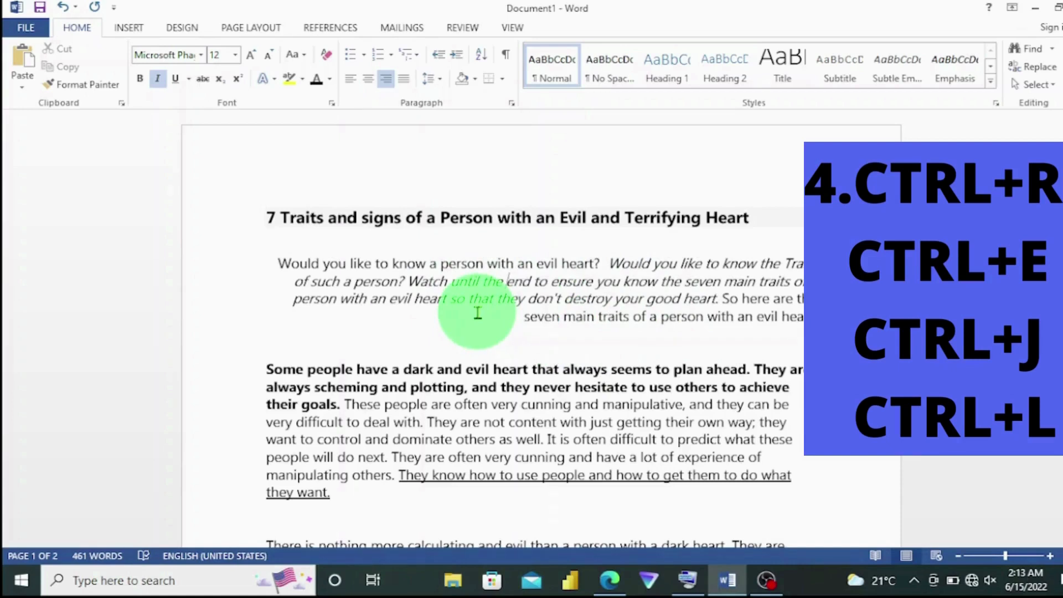
key(ctrl+e)
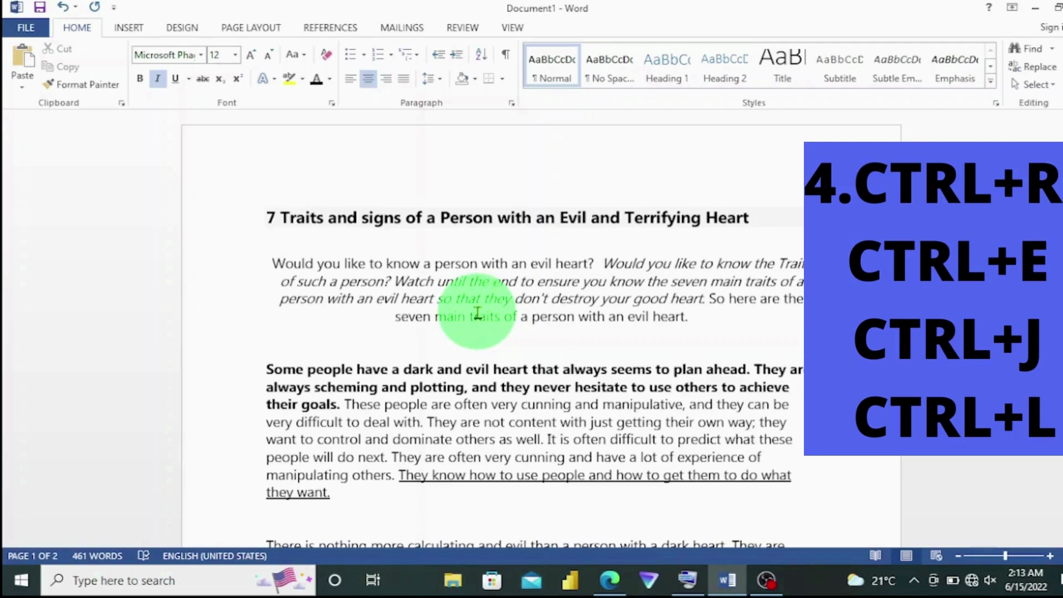
key(ctrl+j)
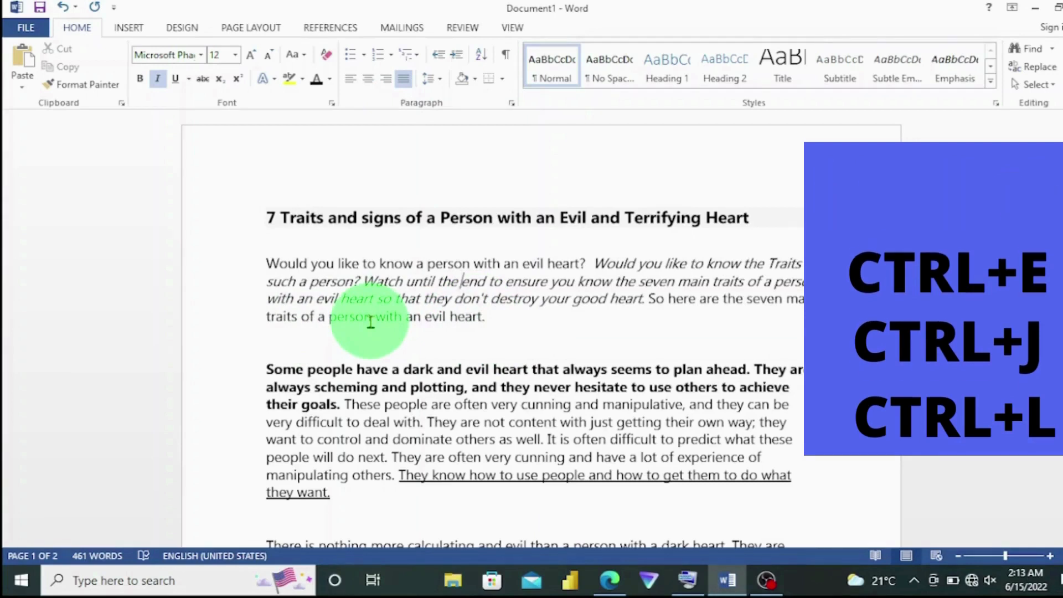
key(ctrl+l)
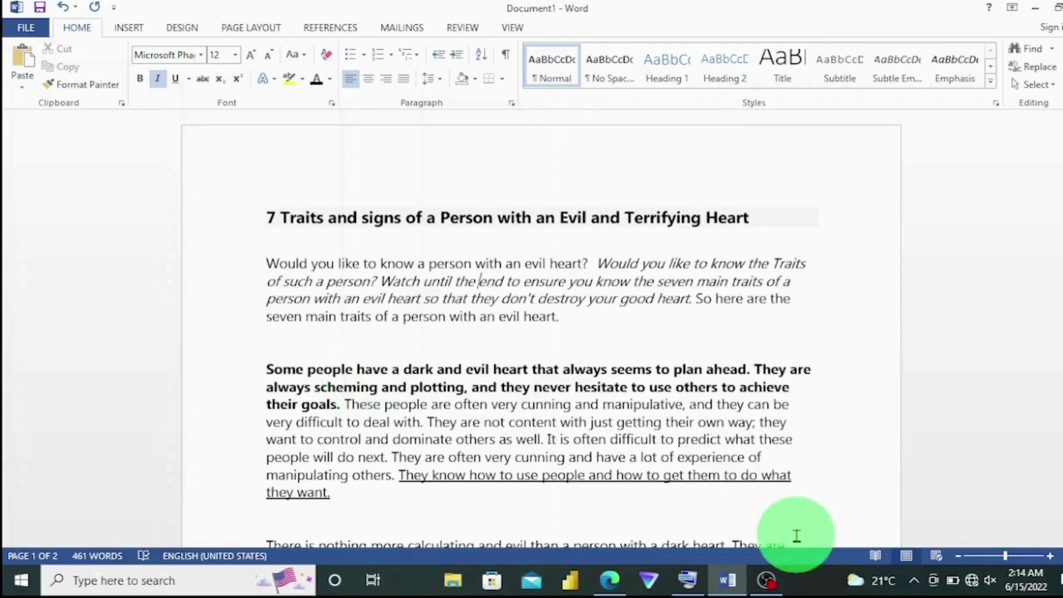
Enlarge the font of the next paragraph's opening sentence step by step, then reduce it to 14 pt.
key(Down)
key(Down)
key(Down)
key(Down)
key(Down)
key(Down)
key(Down)
key(Down)
key(Down)
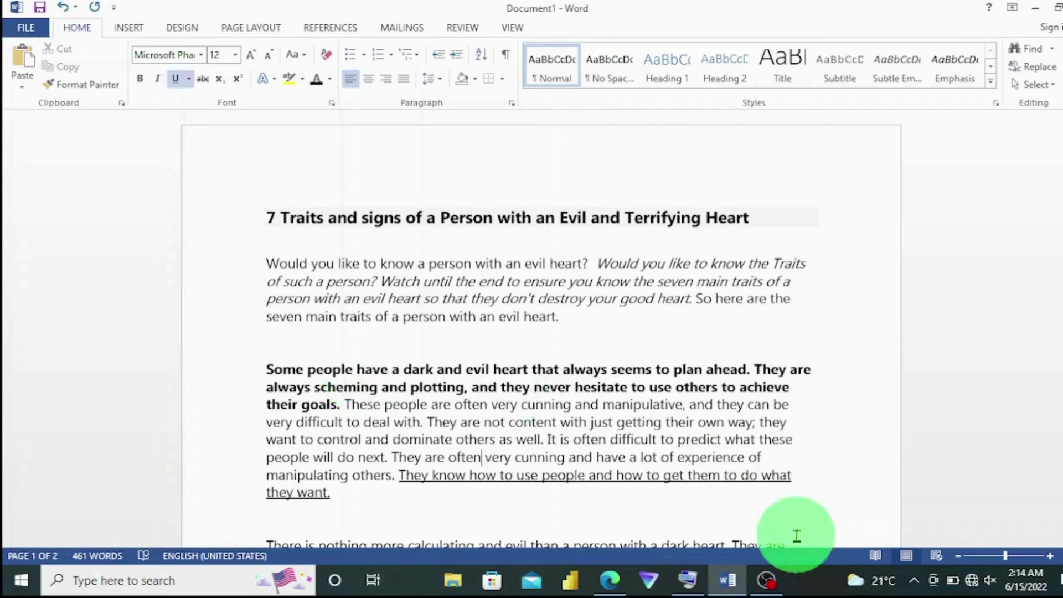
key(Down)
key(Down)
key(Down)
key(Down)
key(Down)
key(Down)
key(Down)
key(Down)
key(Down)
key(Down)
key(Down)
key(Down)
key(Down)
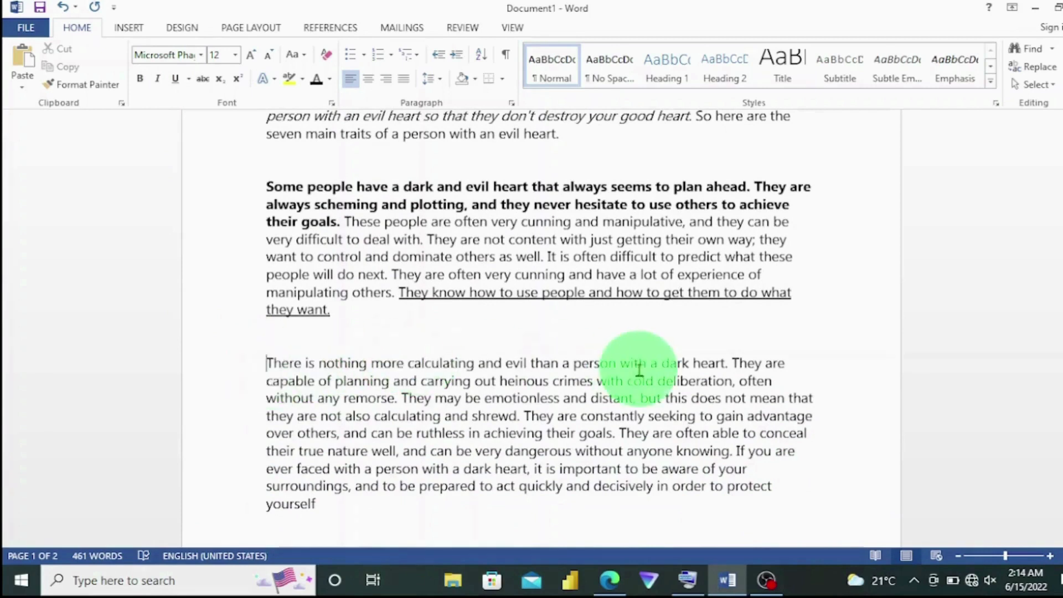
click(724, 366)
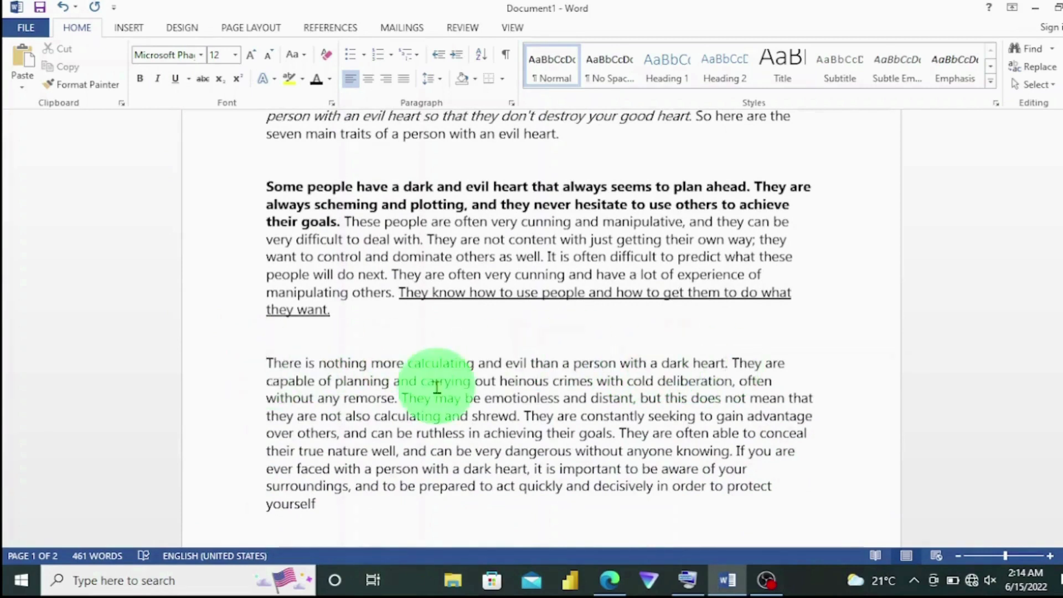
click(269, 361)
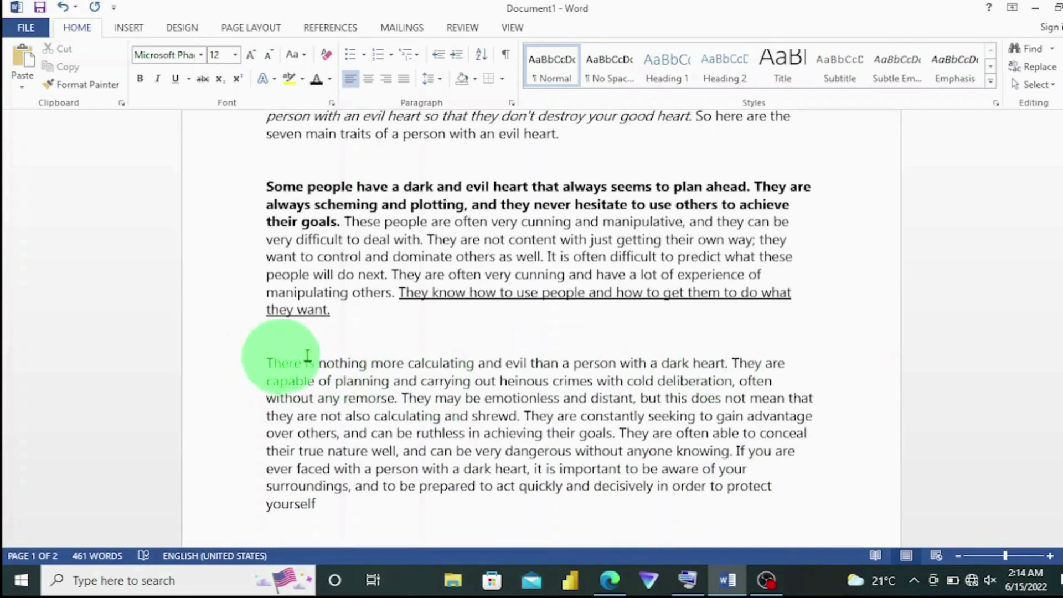
shift+click(725, 362)
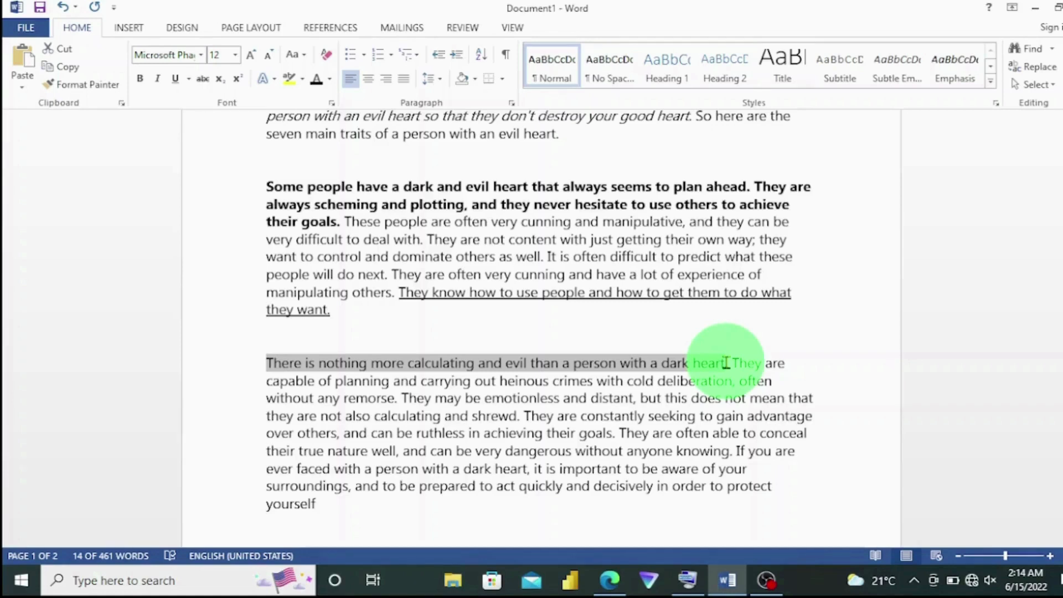
key(ctrl+shift+period)
key(ctrl+shift+period)
key(ctrl+shift+period)
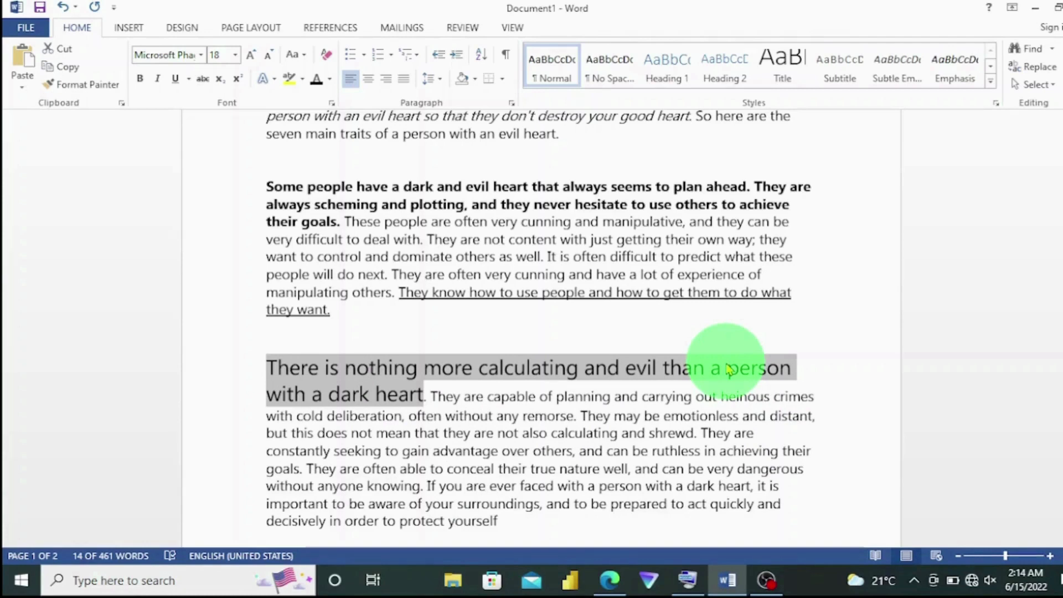
key(ctrl+shift+comma)
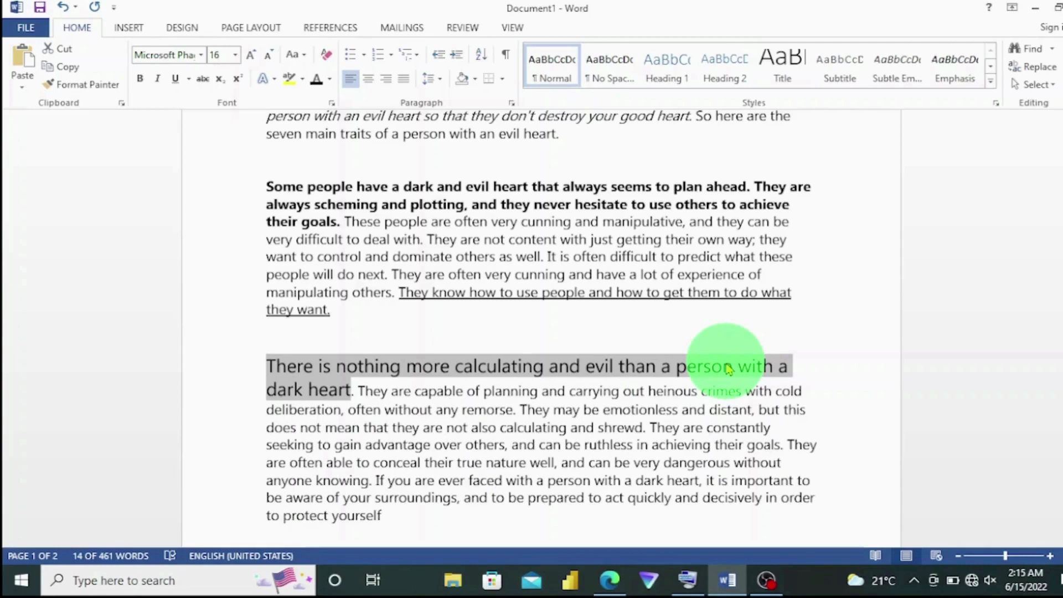
key(ctrl+shift+comma)
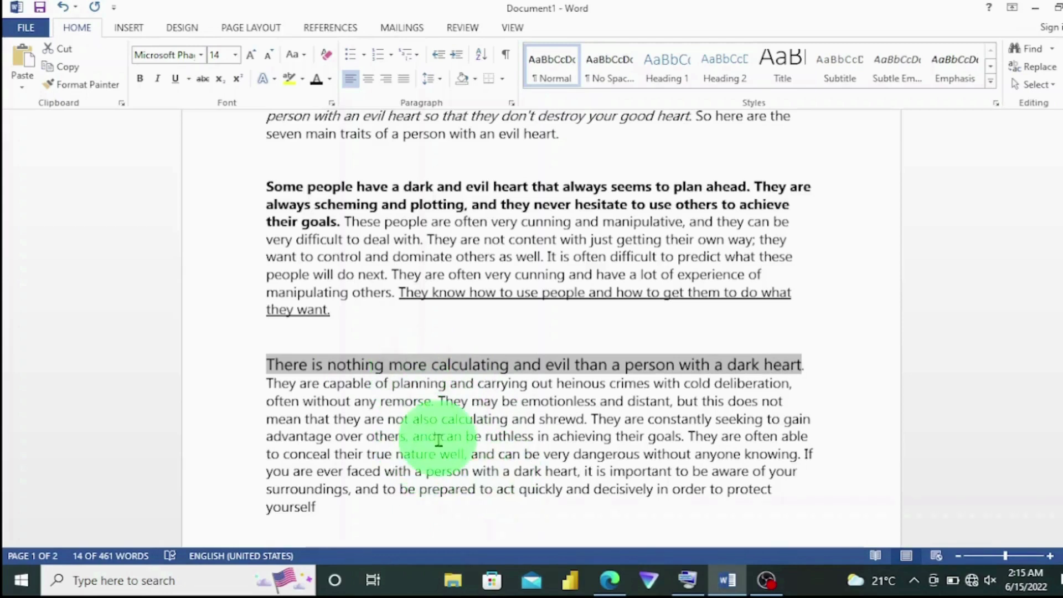
Paste the copied formatting onto the closing clause "and to be prepared... protect yourself" of that paragraph.
click(357, 488)
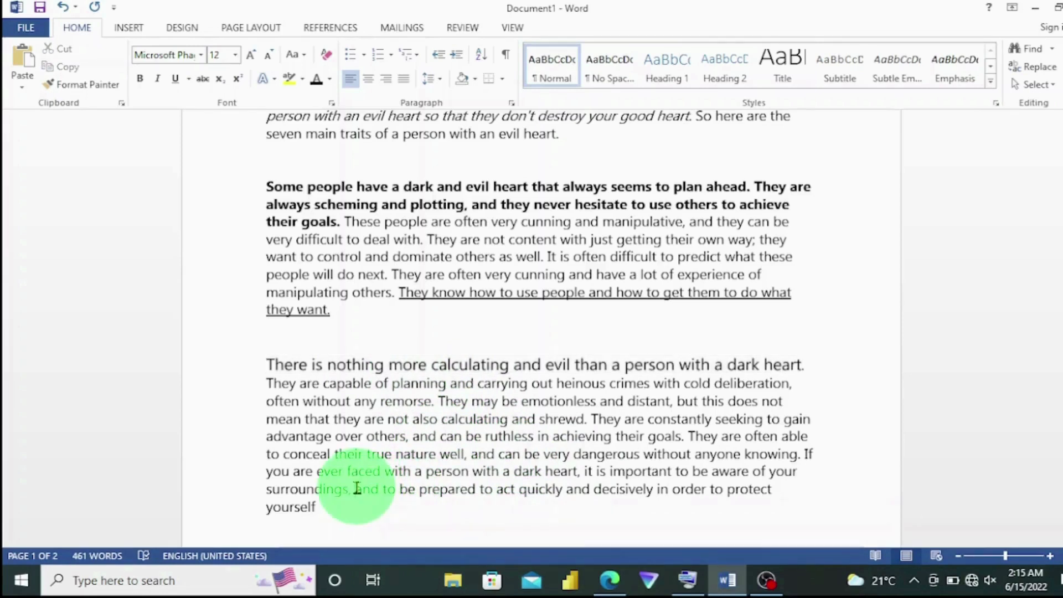
shift+click(321, 507)
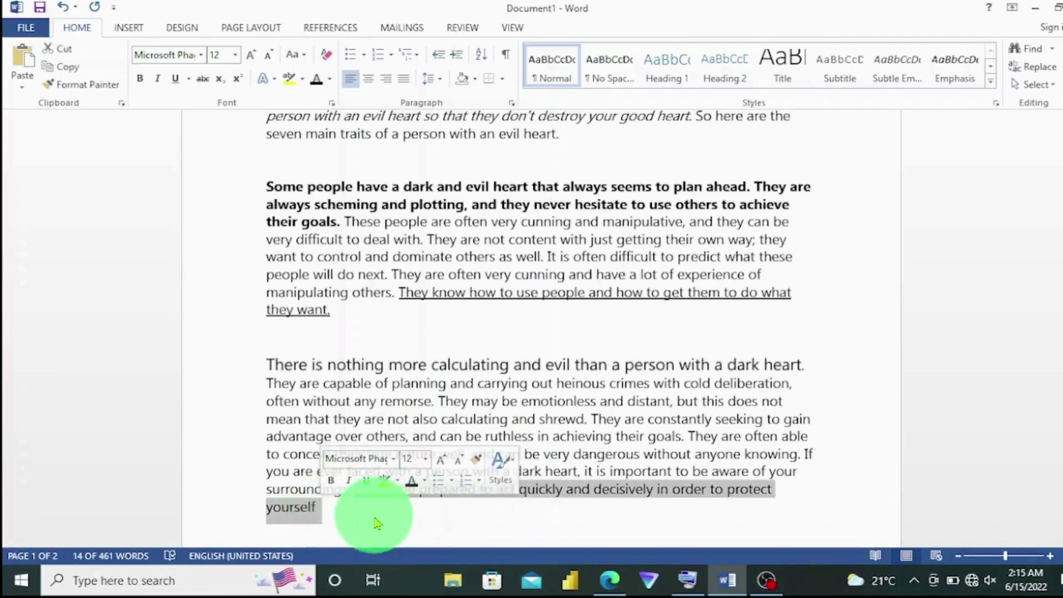
key(ctrl+shift+v)
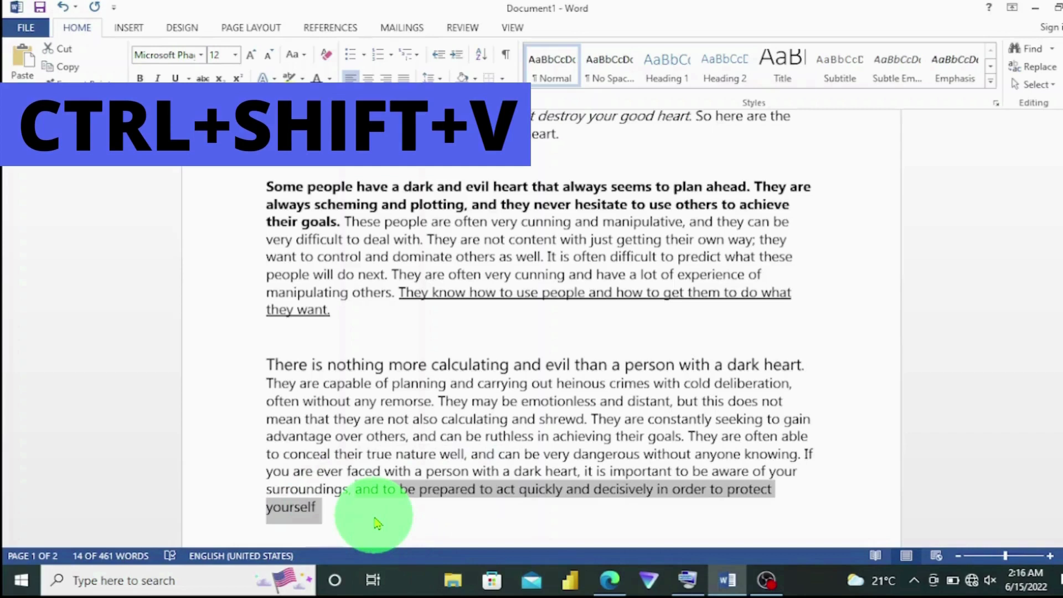
key(ctrl+shift+v)
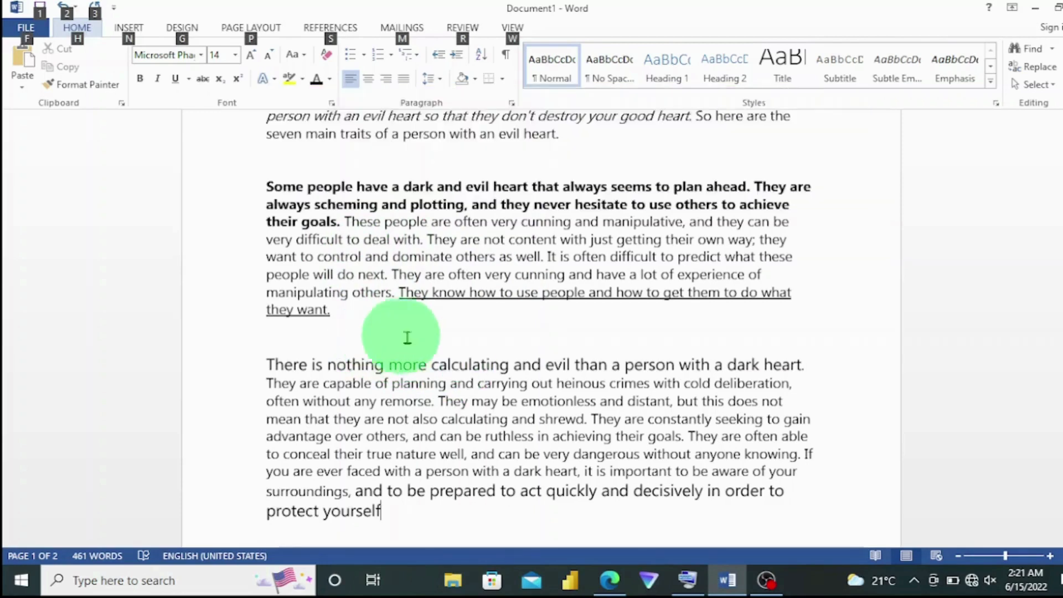
Toggle the display of formatting marks on and off, leaving them shown.
click(436, 353)
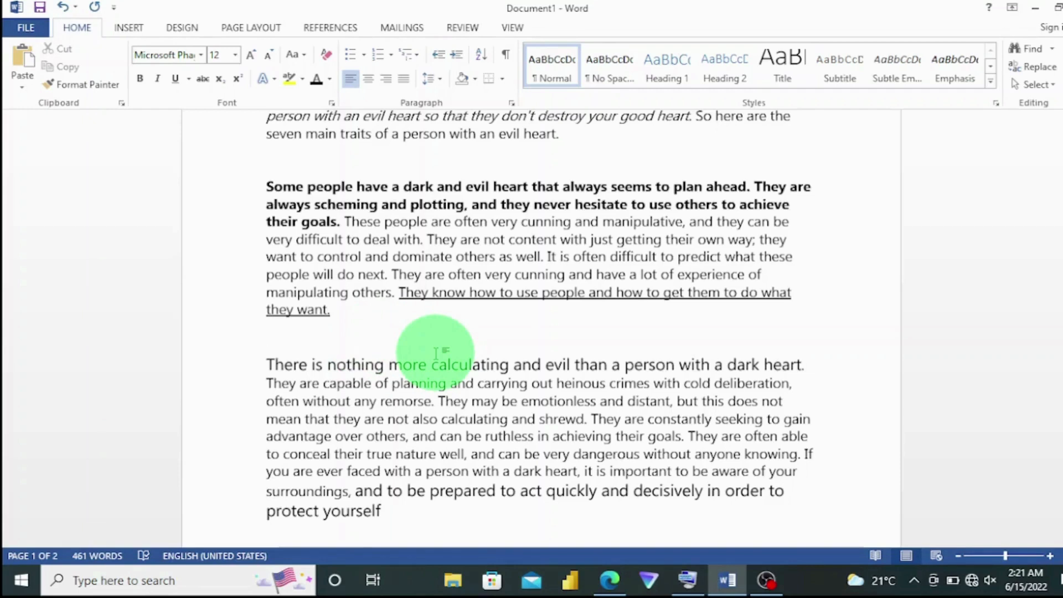
key(ctrl+shift+8)
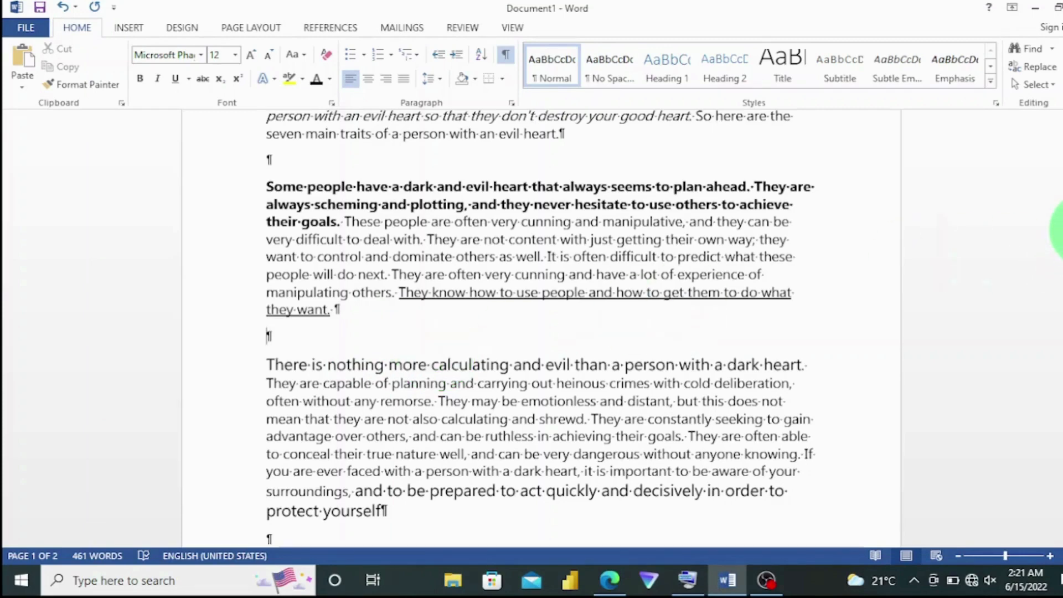
drag(1062, 230, 1062, 167)
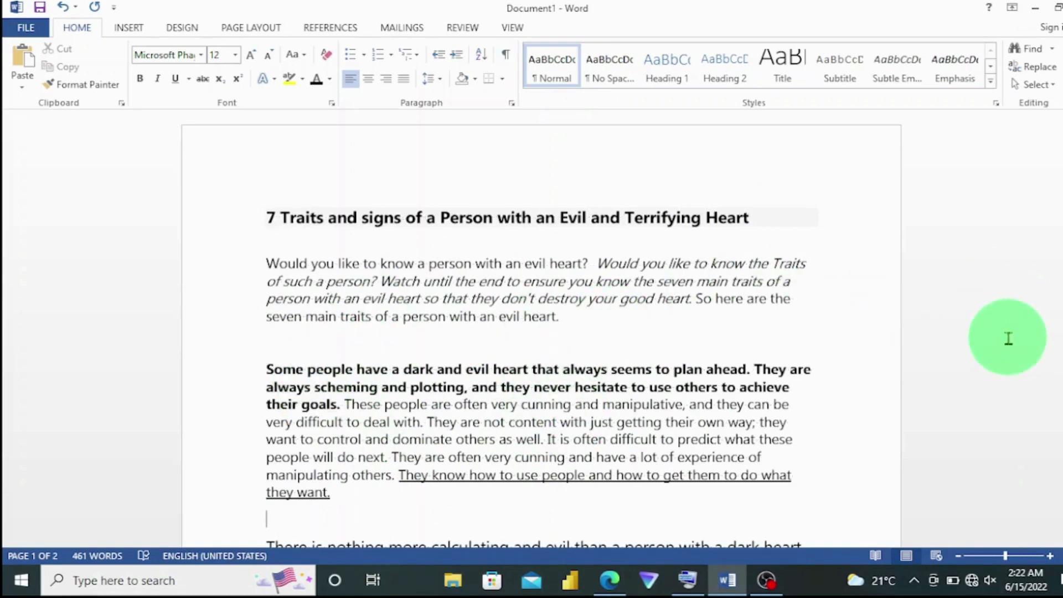
key(ctrl+shift+8)
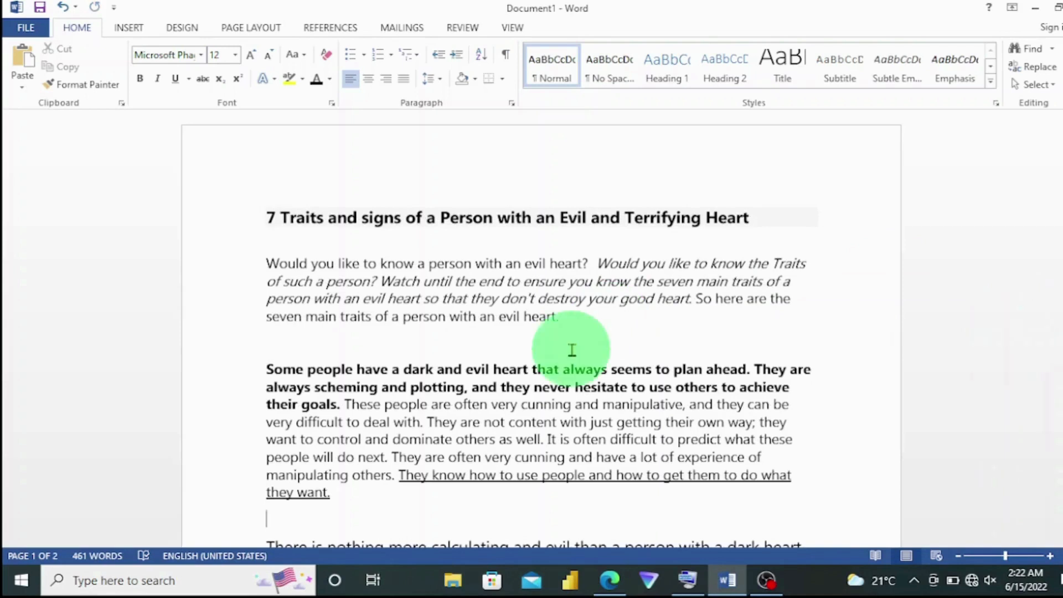
key(ctrl+shift+8)
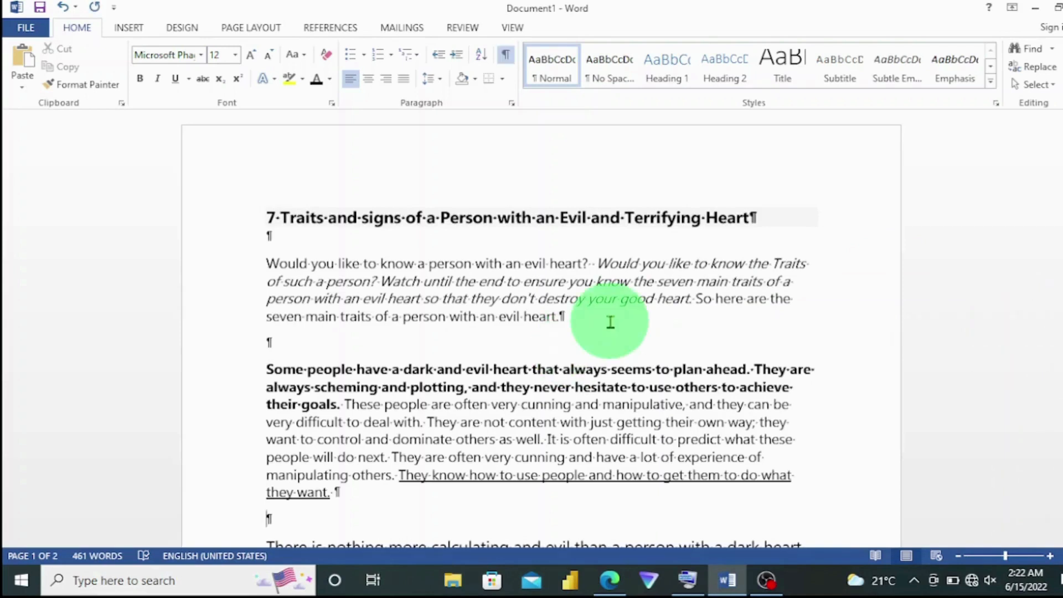